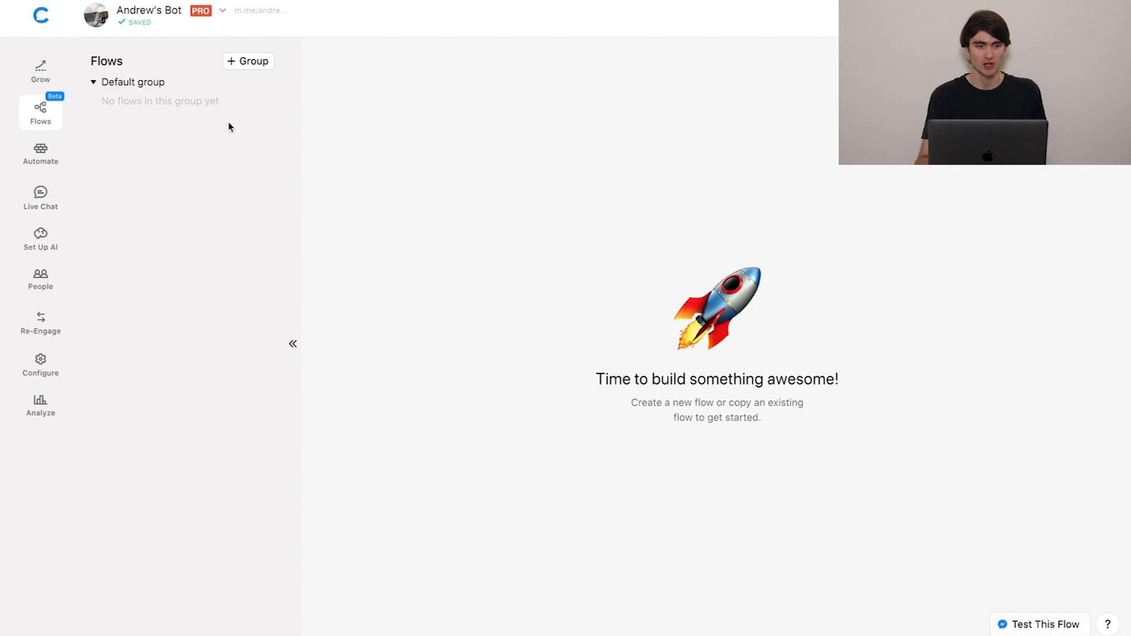
Create a new flow in the default group and add a Text + Buttons card to its starting block.
click(248, 83)
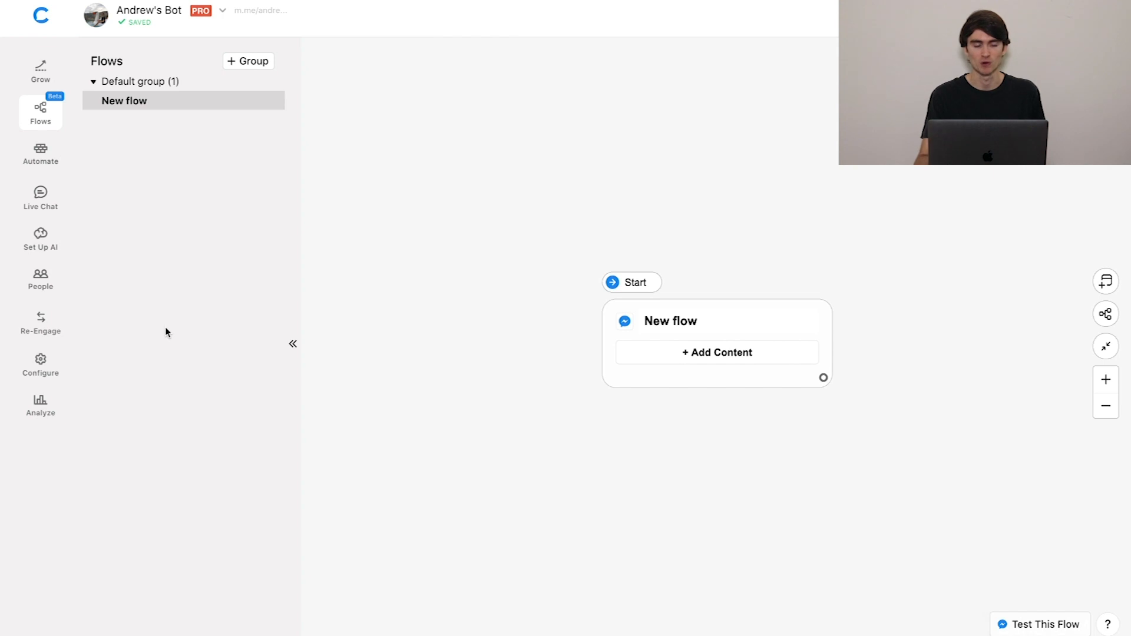
click(293, 345)
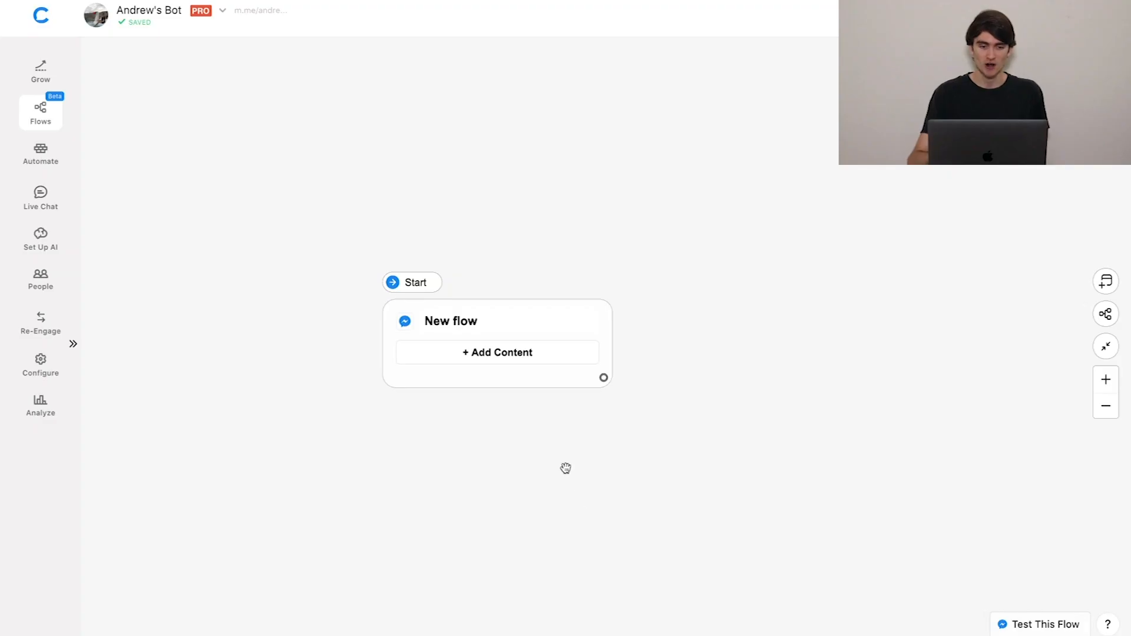
click(479, 352)
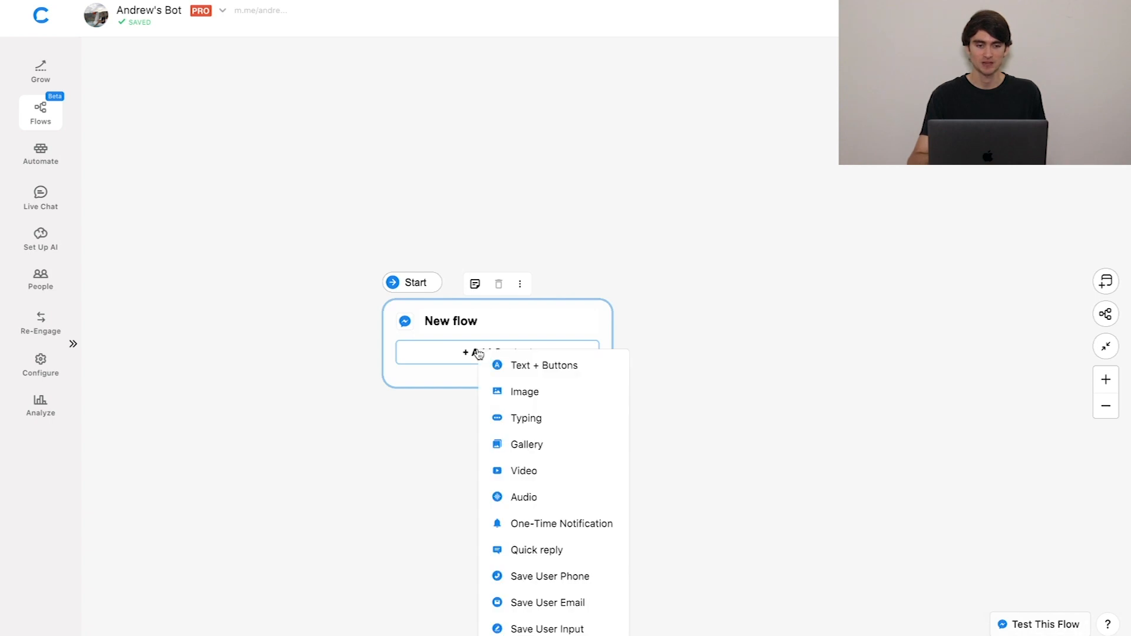
click(512, 368)
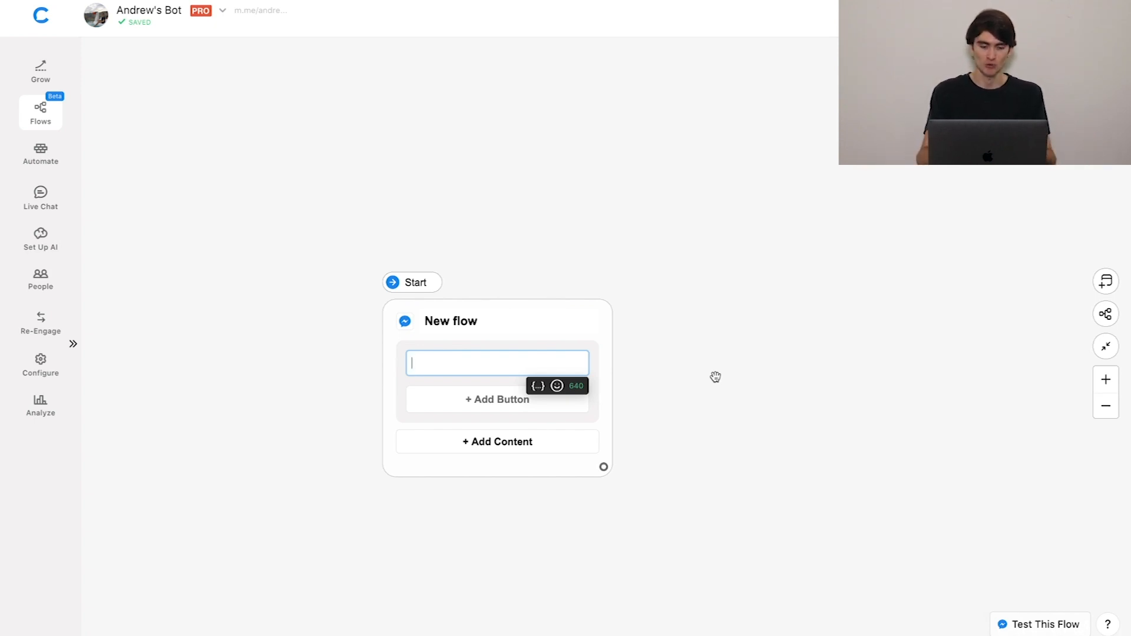
Write the greeting "Let's get it poppin', {{first name}}!" in the text card, inserting the first name attribute.
text(Let's get it poppin)
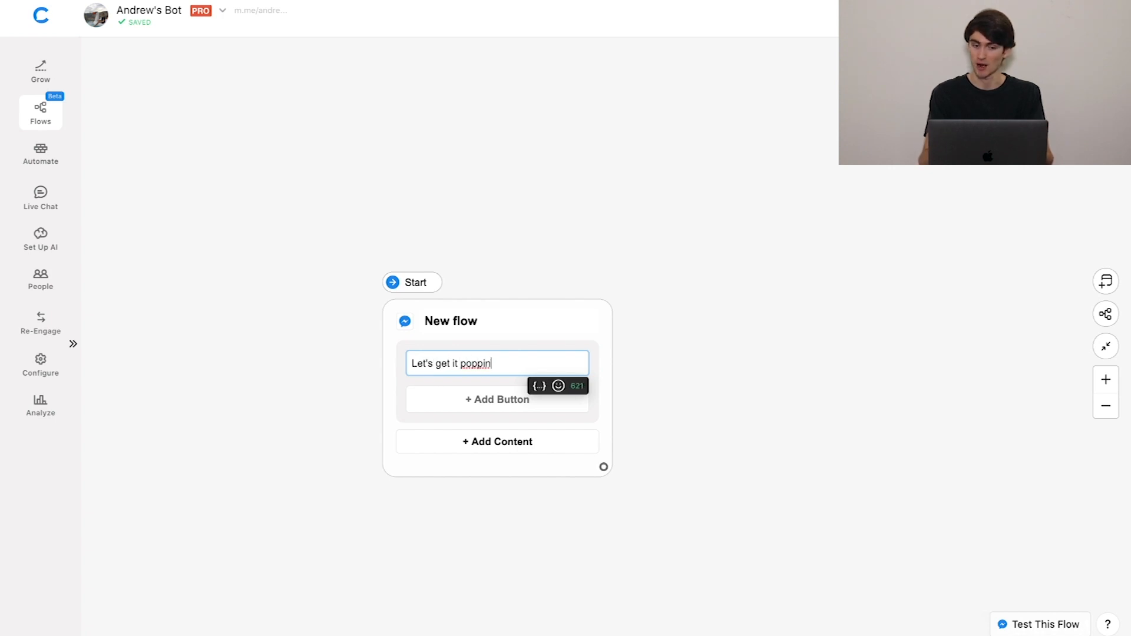
text(',)
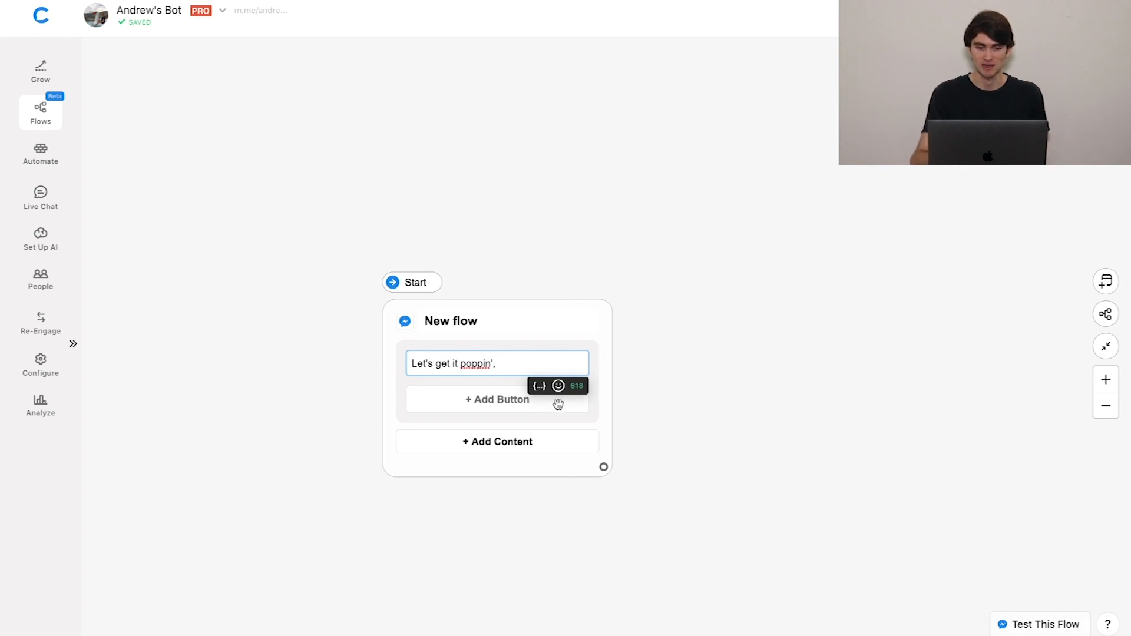
click(540, 387)
text(first)
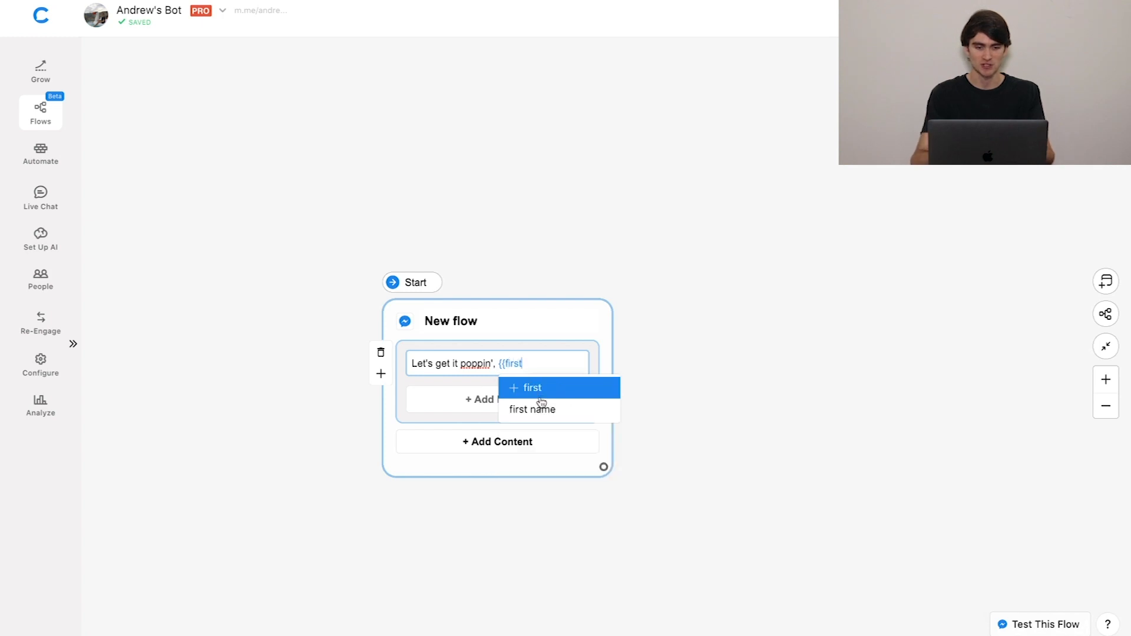
click(536, 409)
text(!)
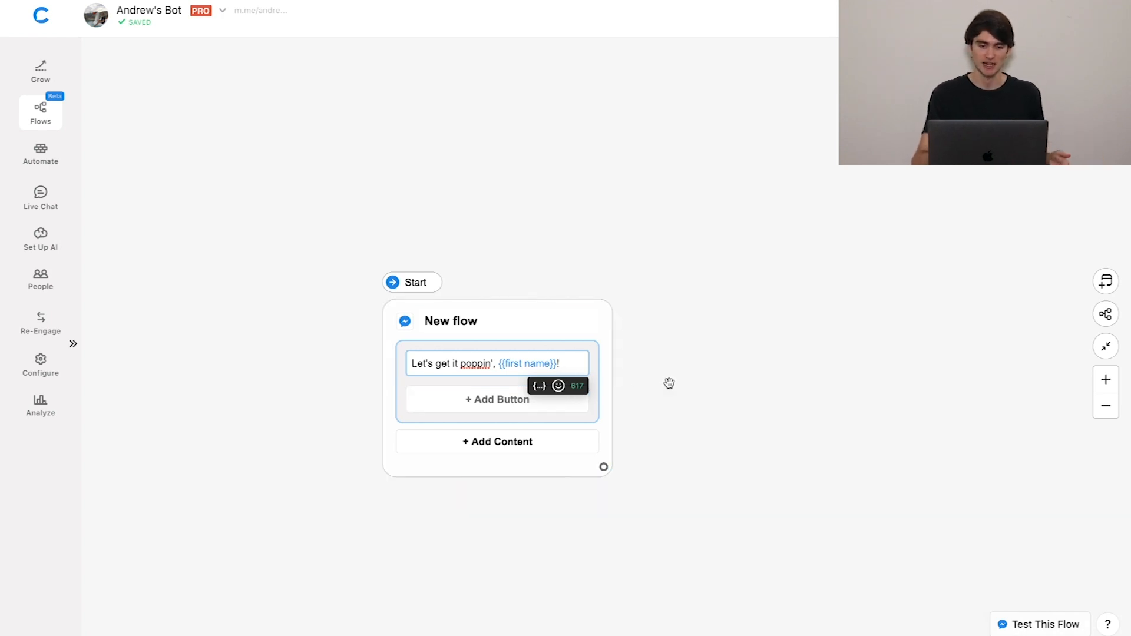
Add the line "Choose your Q..." below the greeting in the starting block's text card.
key(Return)
text(Choose your Q...)
click(830, 351)
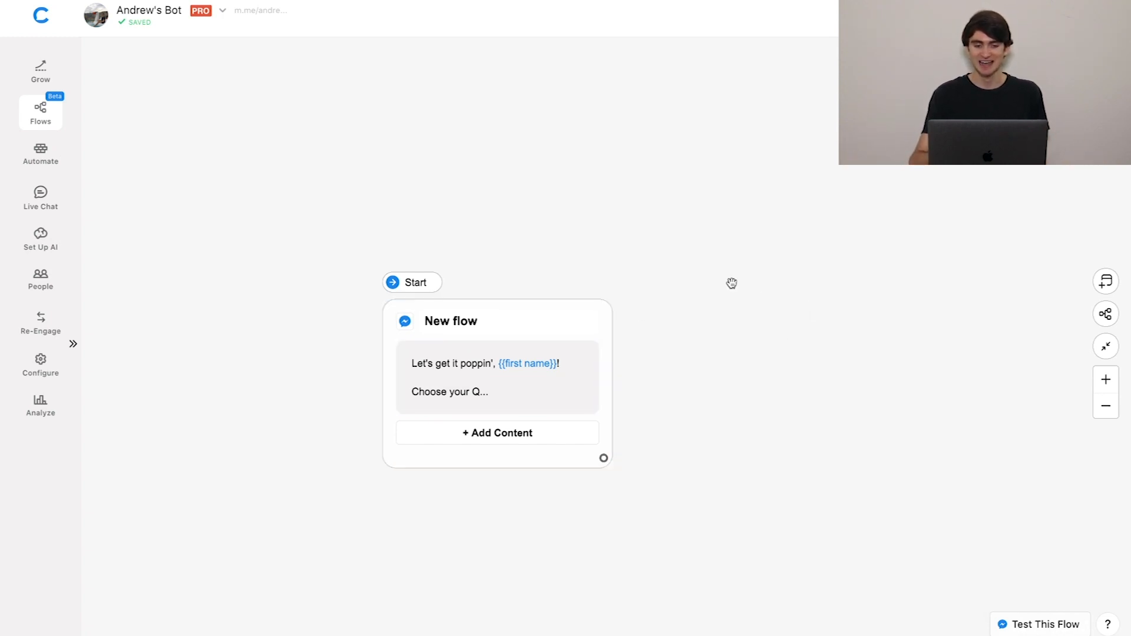
Add a separate Send Message block beside the starting block and insert a Gallery card in it.
right_click(813, 327)
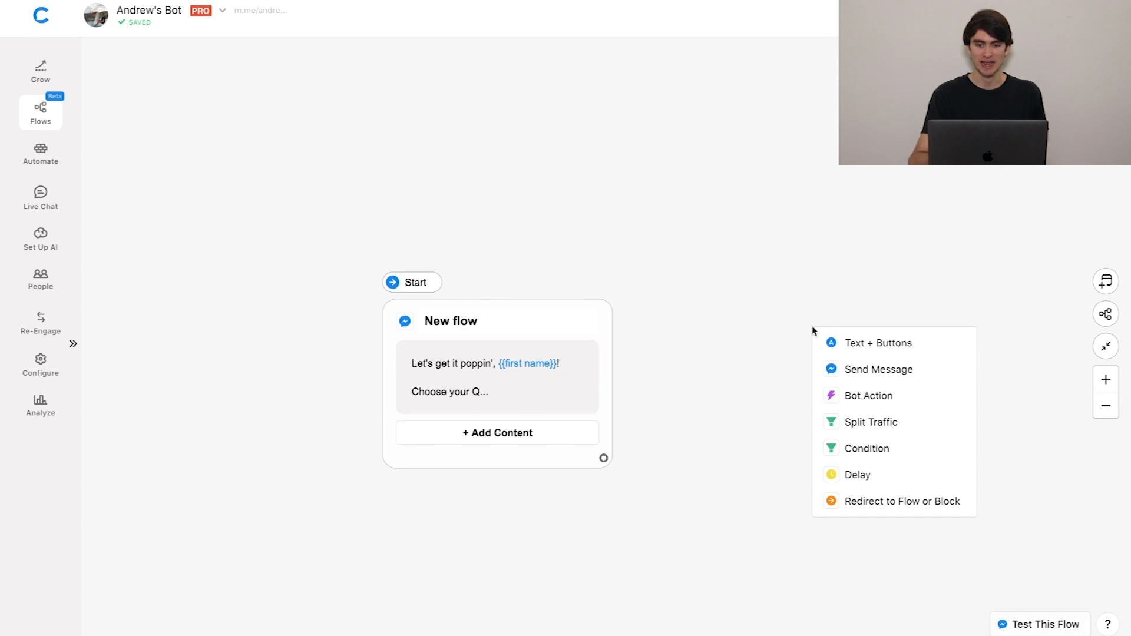
click(870, 370)
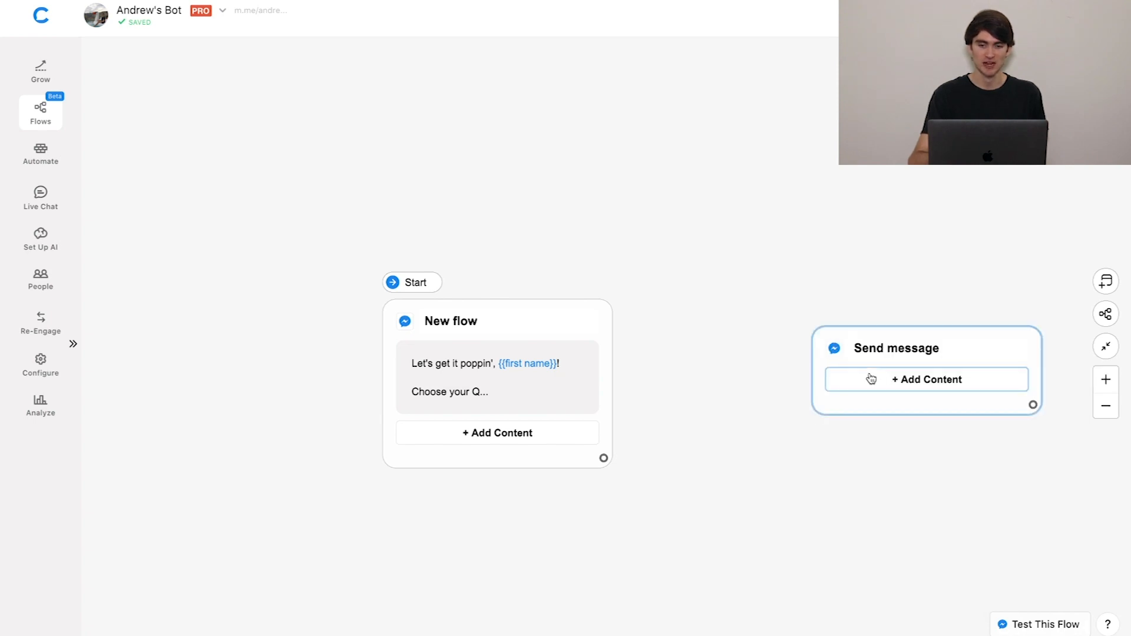
click(882, 384)
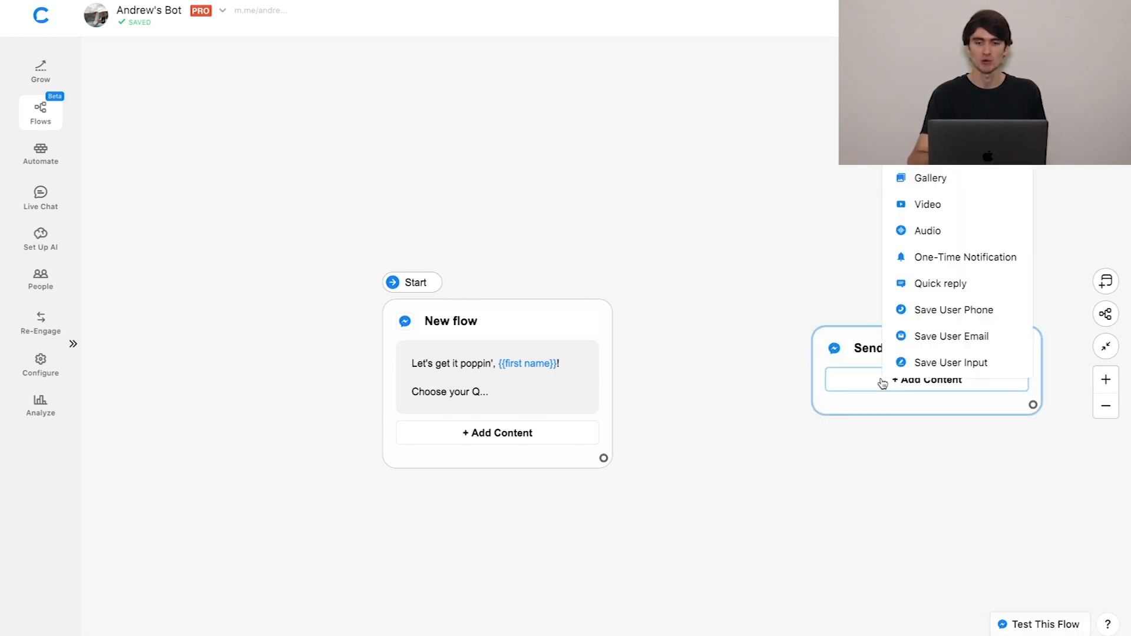
click(984, 185)
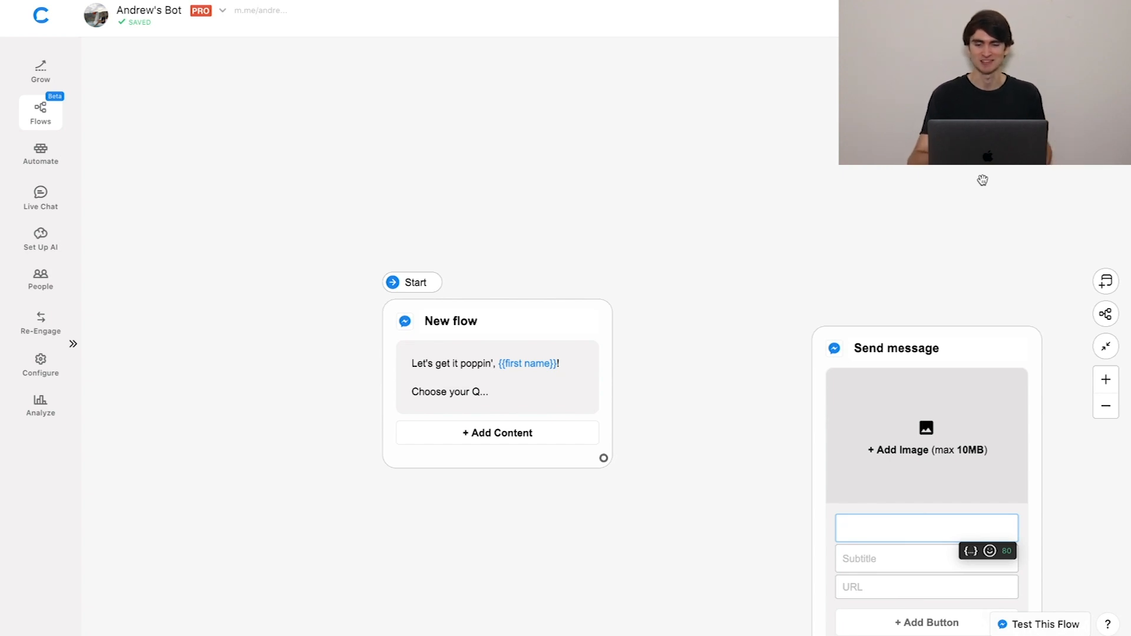
click(1108, 315)
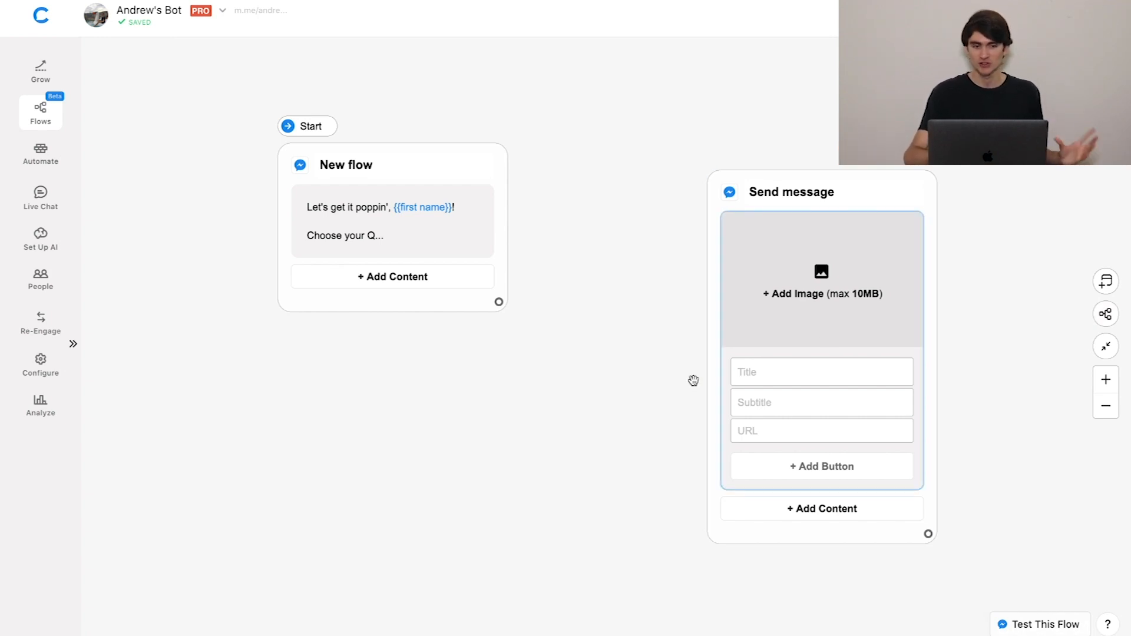
Title the gallery card "Is your popcorn organic?".
click(758, 373)
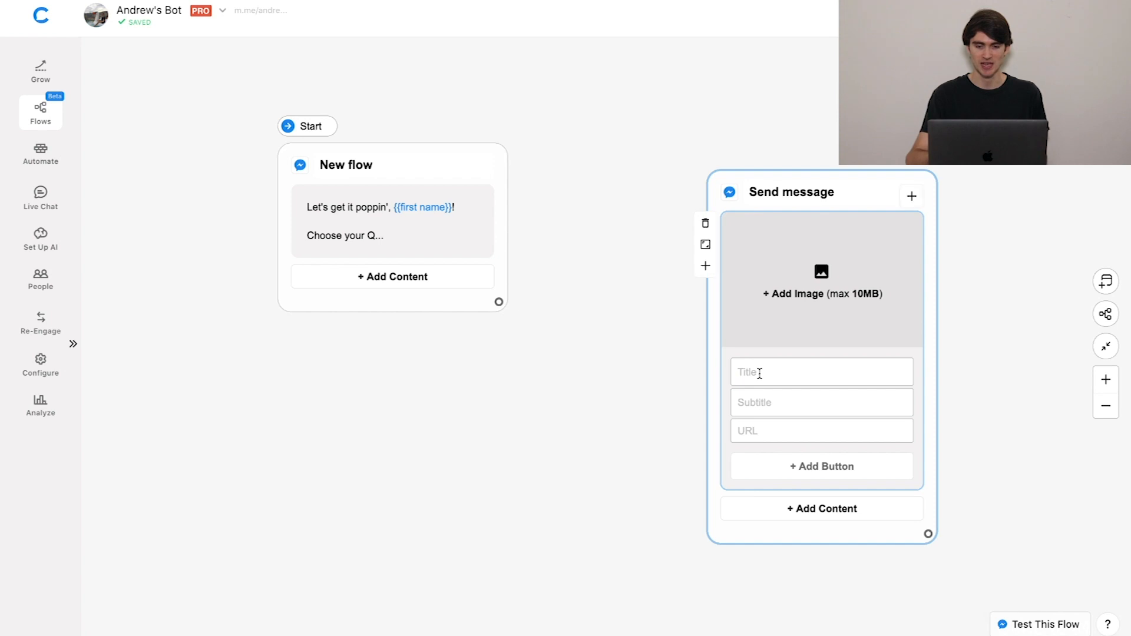
click(758, 372)
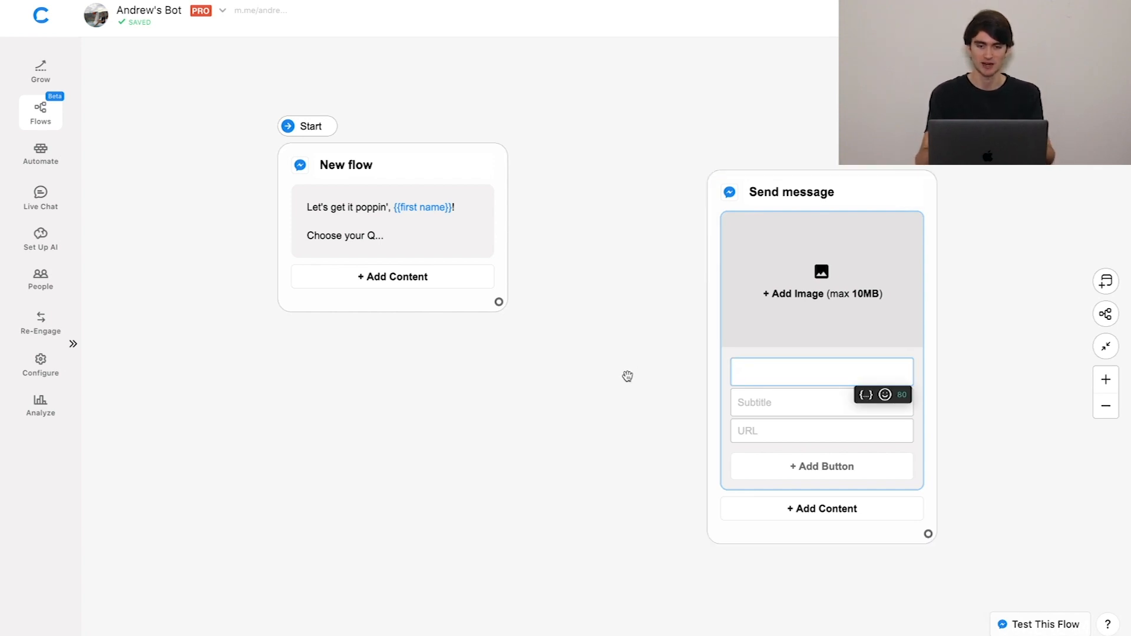
text(Is your pop)
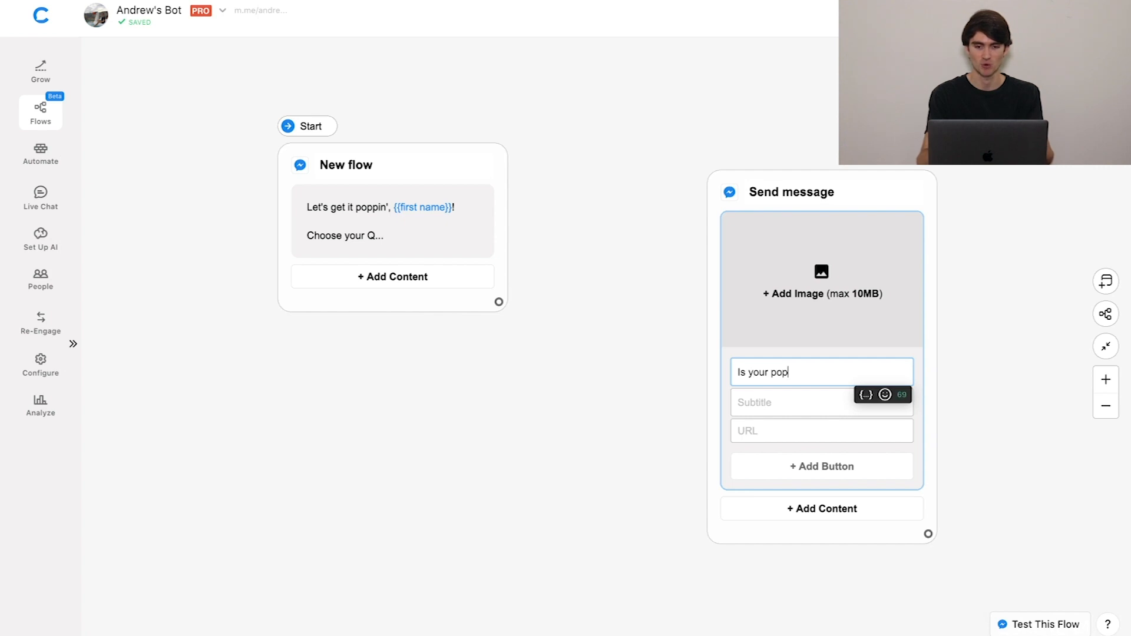
text(corn organic?)
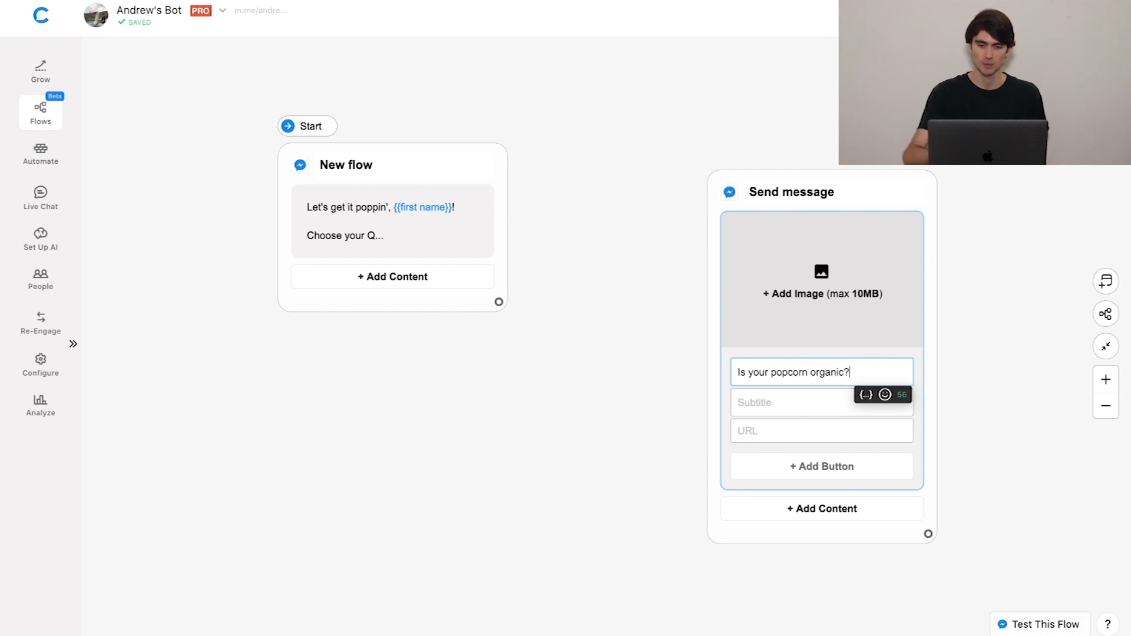
Add a button labelled "Get Answer" to the gallery card.
click(787, 468)
text(Get Answer)
click(648, 467)
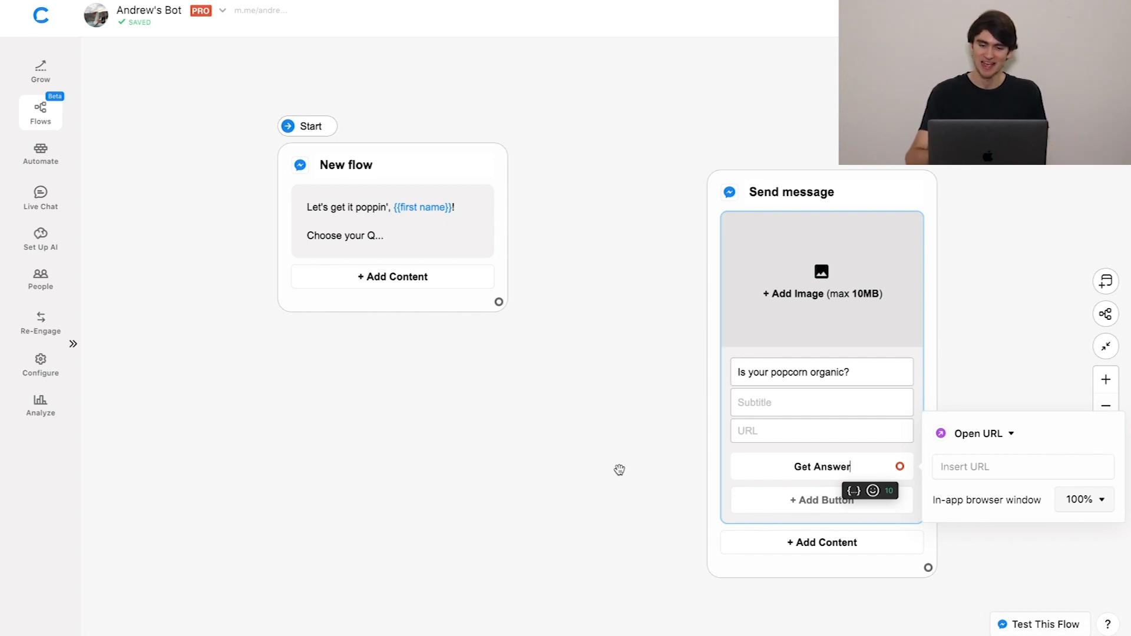
click(619, 470)
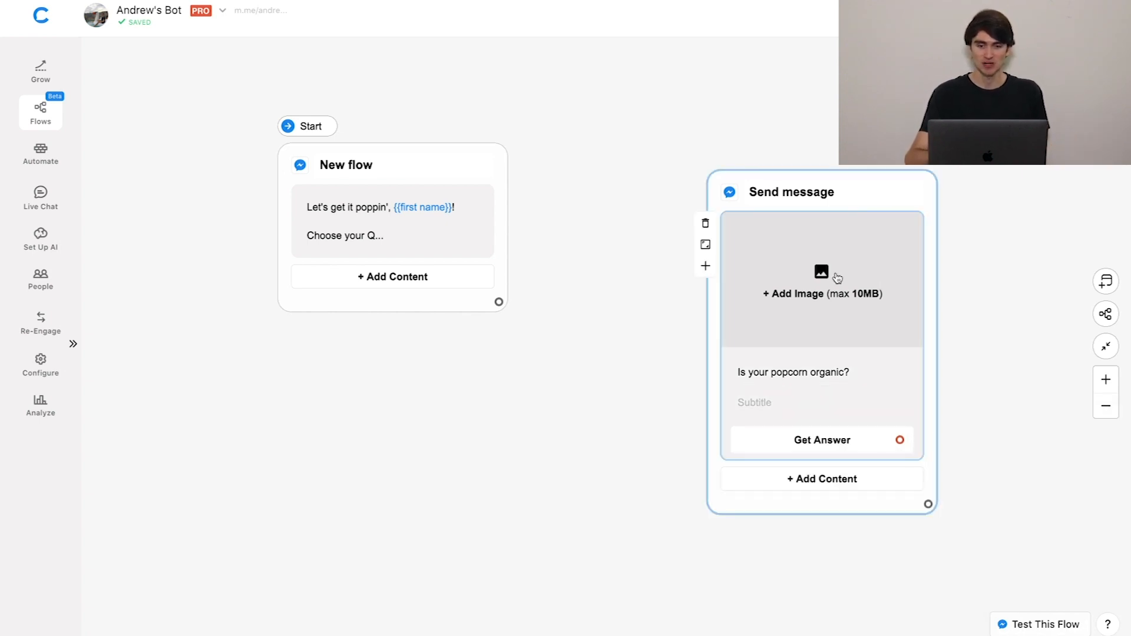
Upload the popcorn picture as the gallery card's image.
click(837, 277)
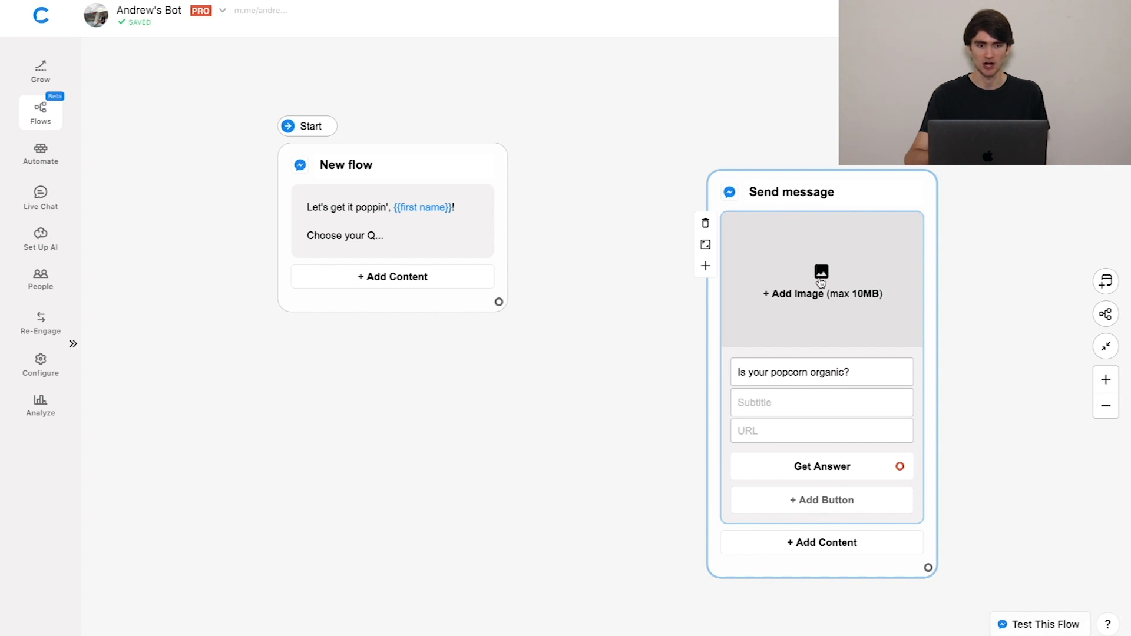
click(820, 282)
double_click(443, 53)
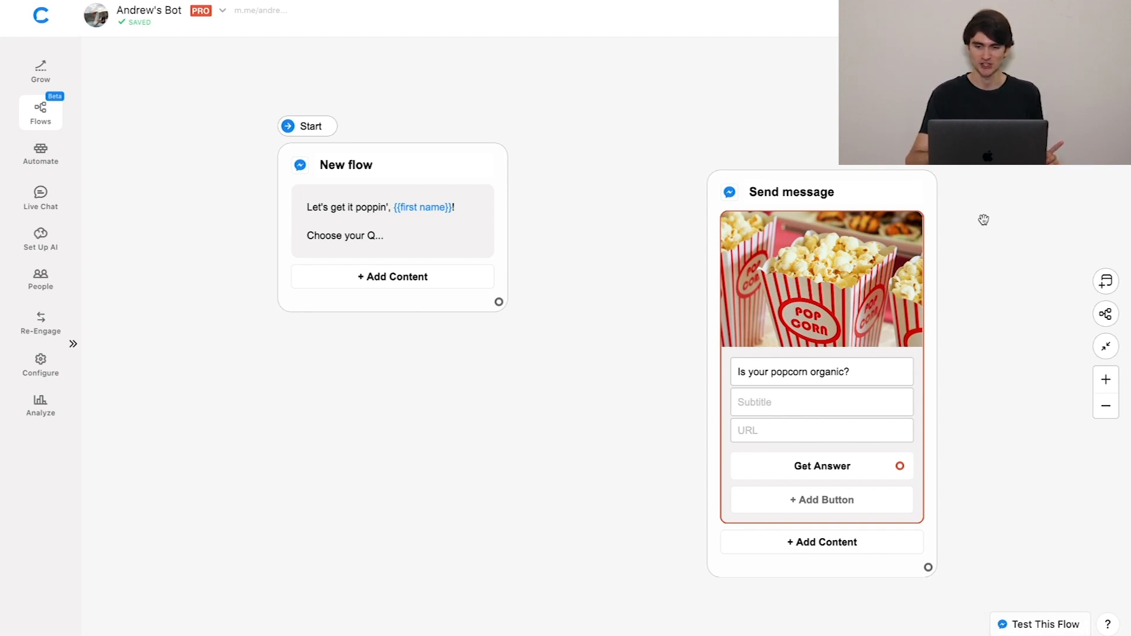
Switch the gallery card's photo to square view and back to landscape view.
mouse_move(925, 273)
mouse_move(816, 266)
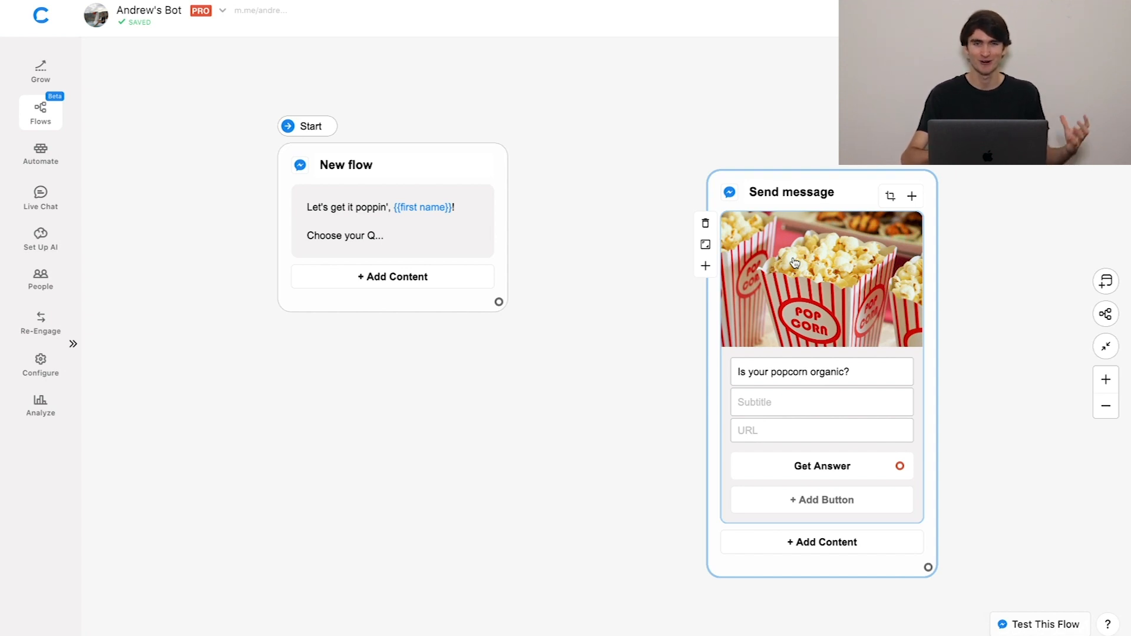
click(705, 246)
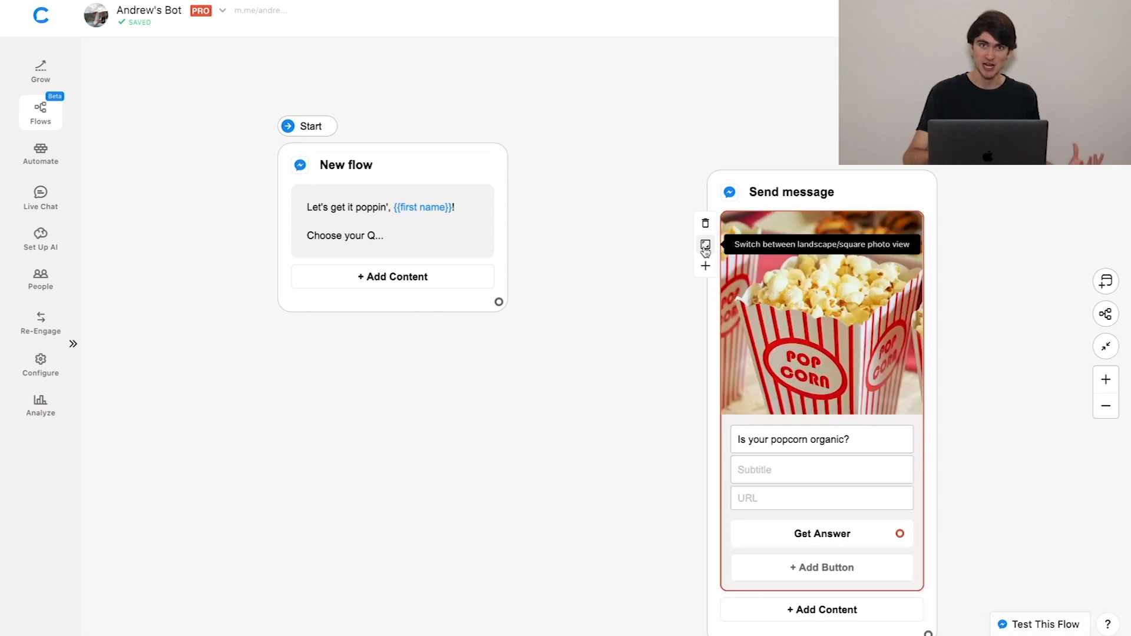
click(705, 246)
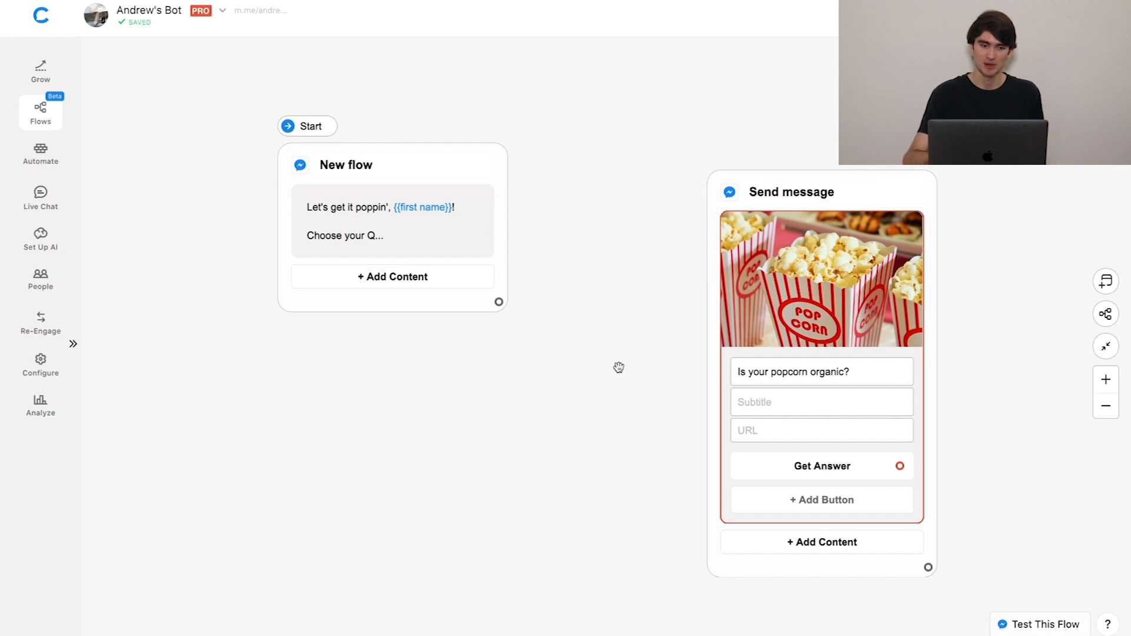
Link the Get Answer button to a new Text + Buttons block placed beside the gallery block.
drag(619, 368, 440, 354)
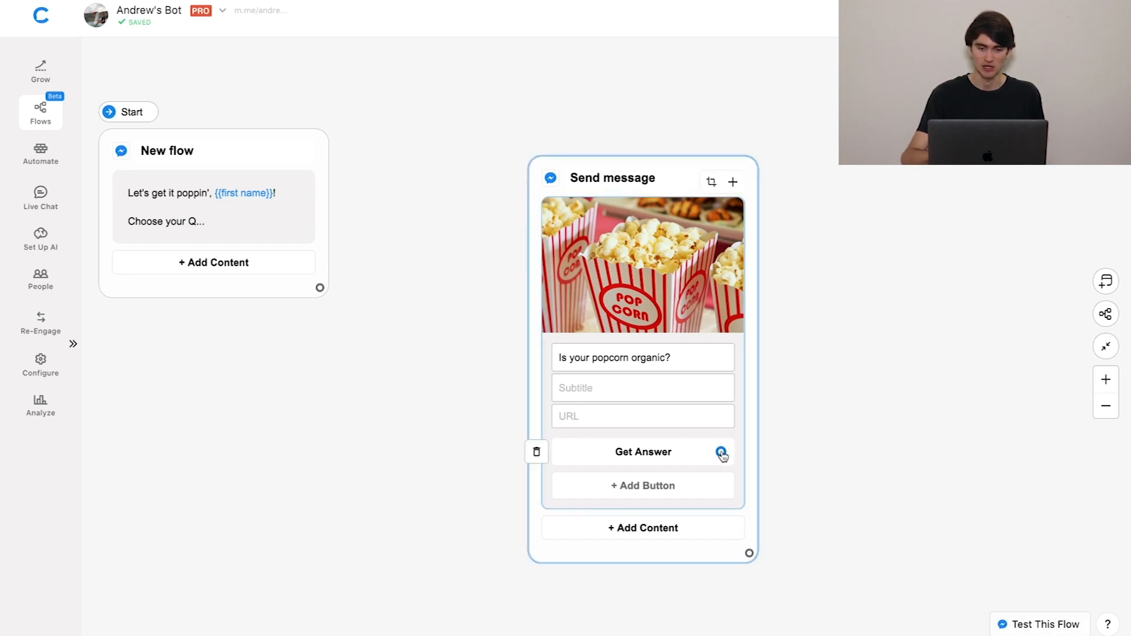
drag(784, 402, 883, 265)
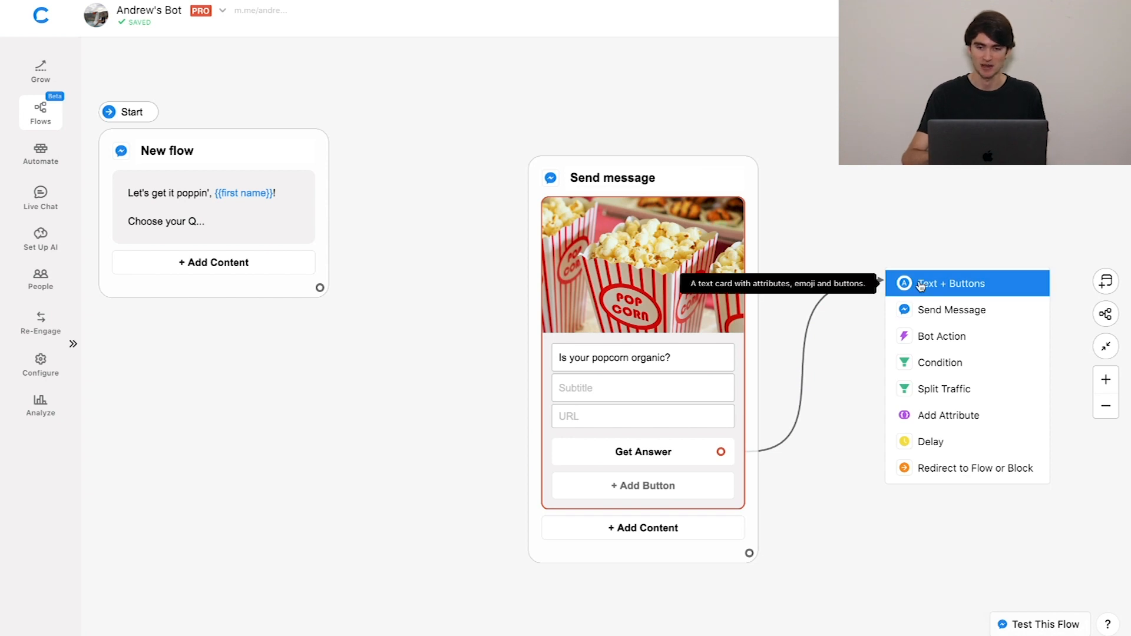
click(921, 284)
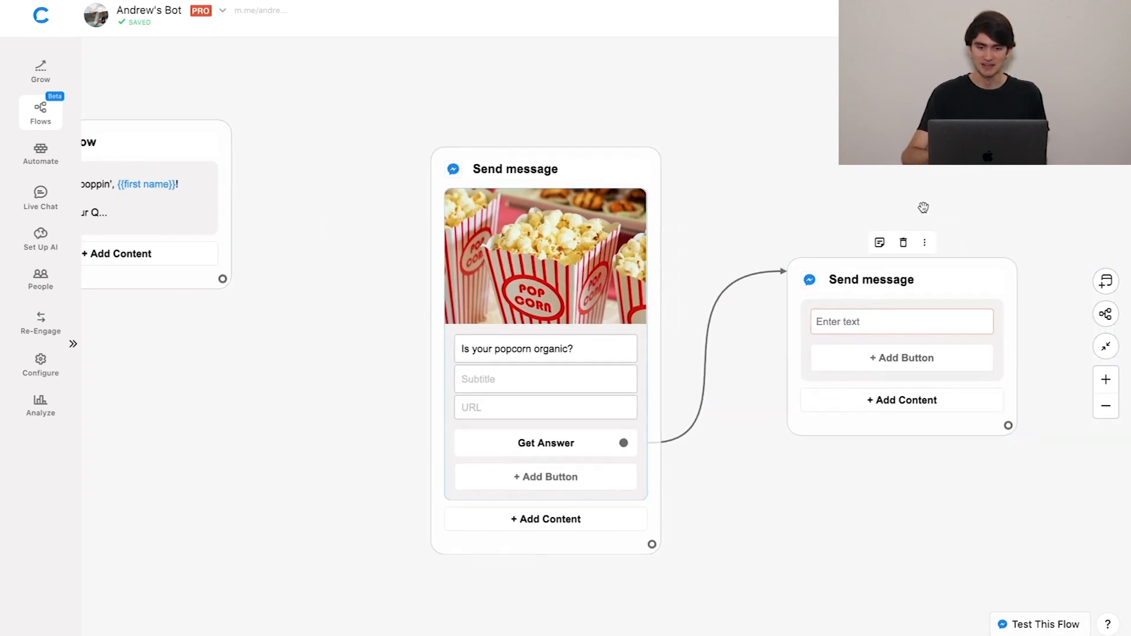
Write the answer "Yeppers!" with "No chemicals in our kernels..." below it in the new block's text card.
click(846, 317)
text(Yeppers)
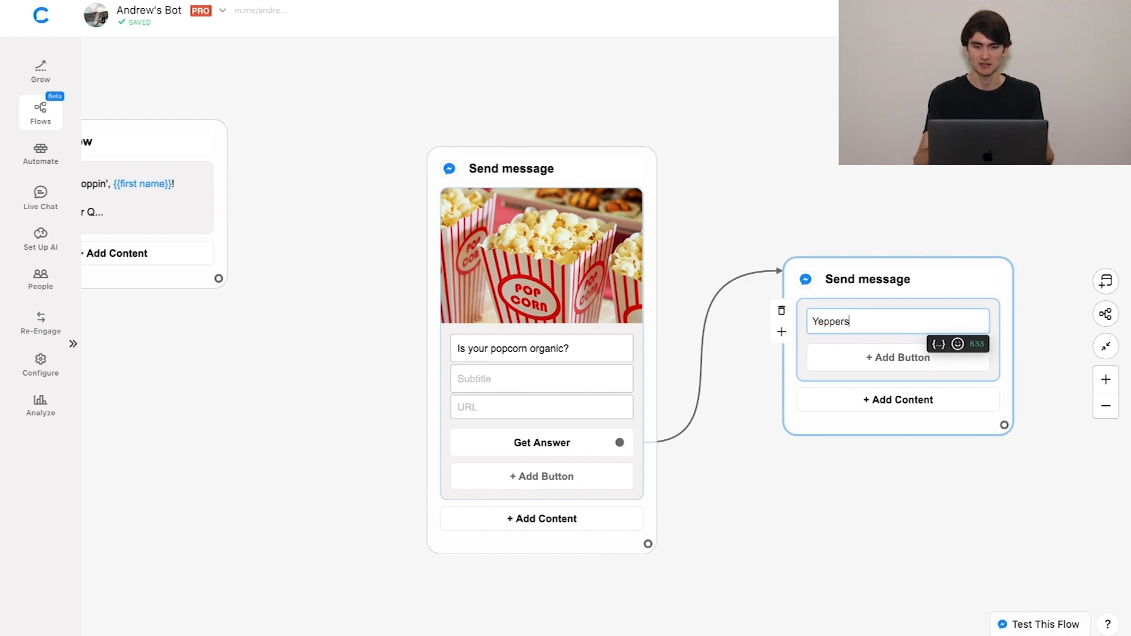
text(!)
key(Return)
text(No chemicals in our kernels...)
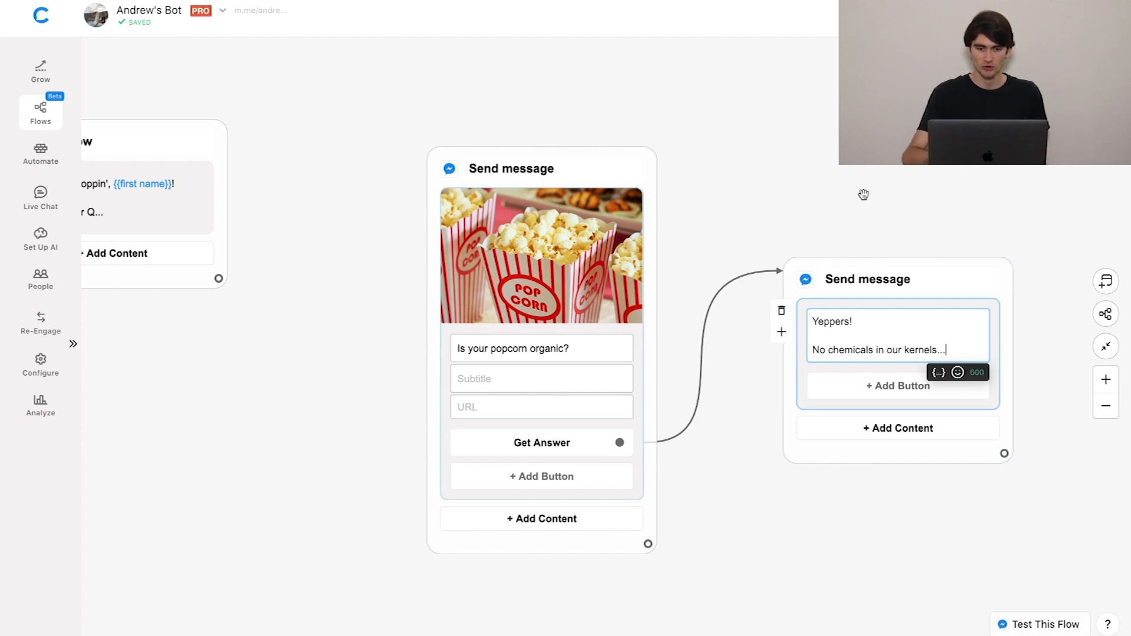
click(863, 194)
Connect the starting block to the gallery block and automatically organize the flow's blocks.
drag(754, 175, 809, 176)
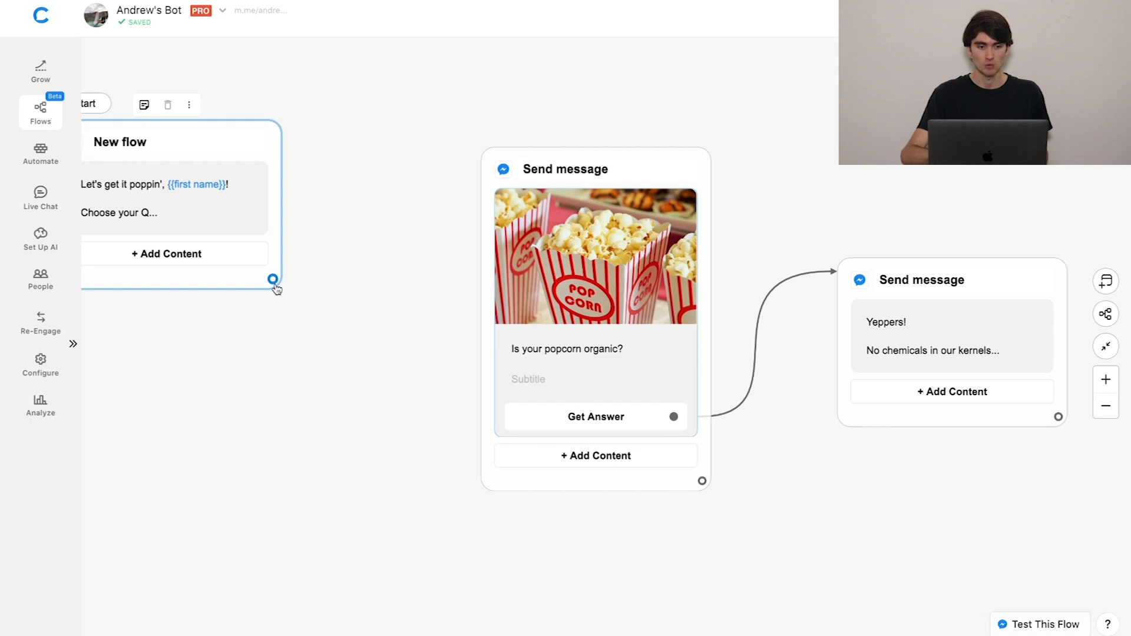
drag(272, 279, 492, 174)
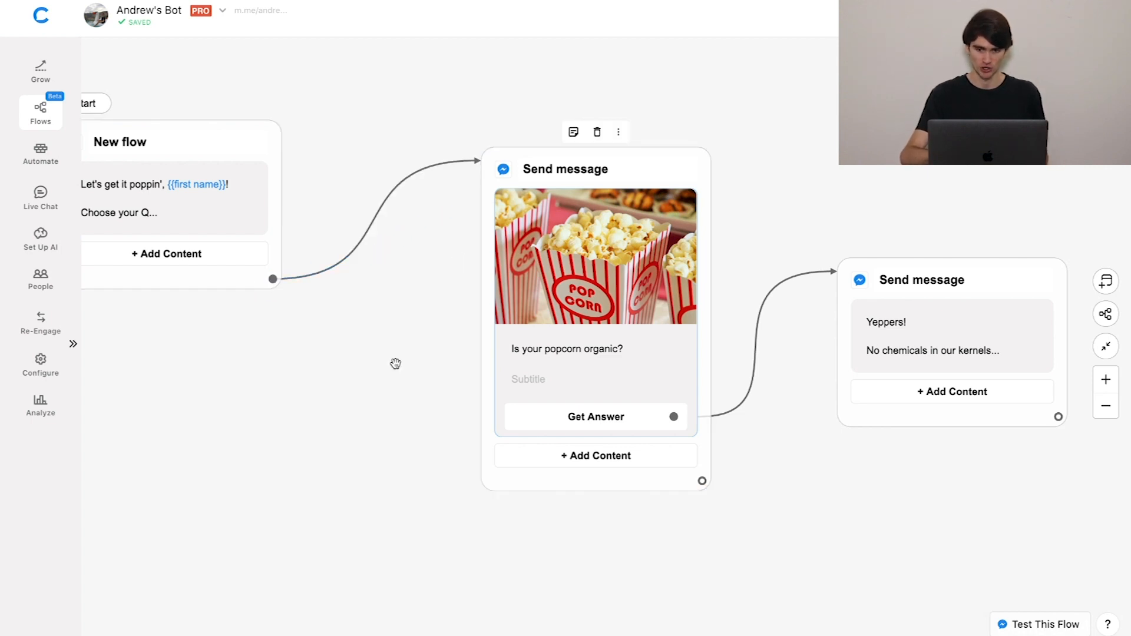
click(1105, 314)
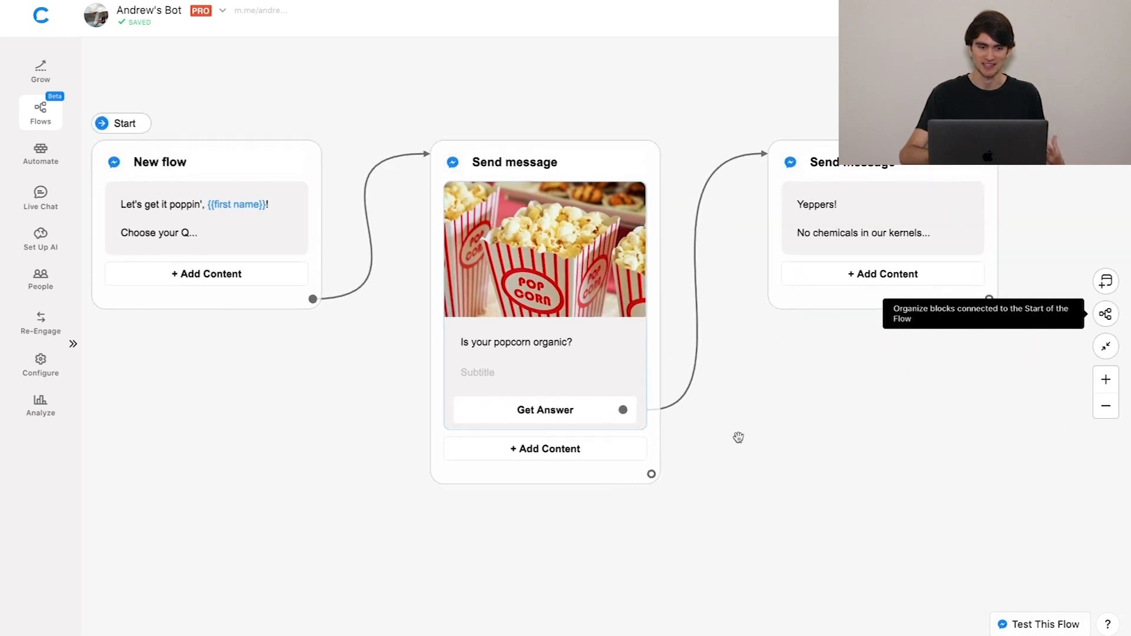